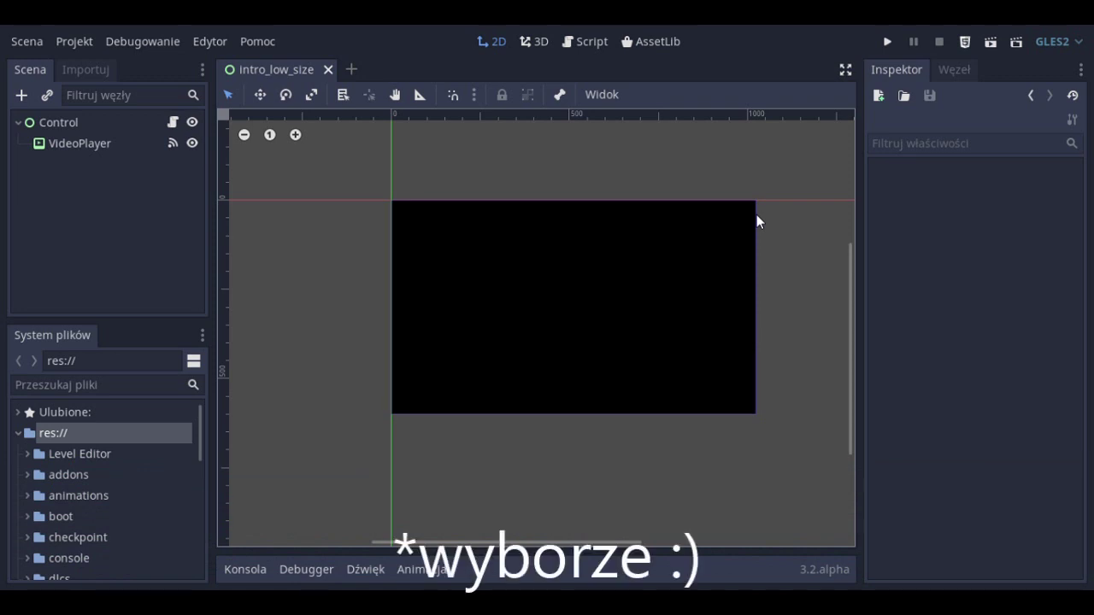
Collapse the res:// folder in the FileSystem dock and expand the Favourites (Ulubione) entry
mouse_move(851, 282)
left_mouse_down()
mouse_move(851, 218)
mouse_move(843, 280)
left_mouse_up()
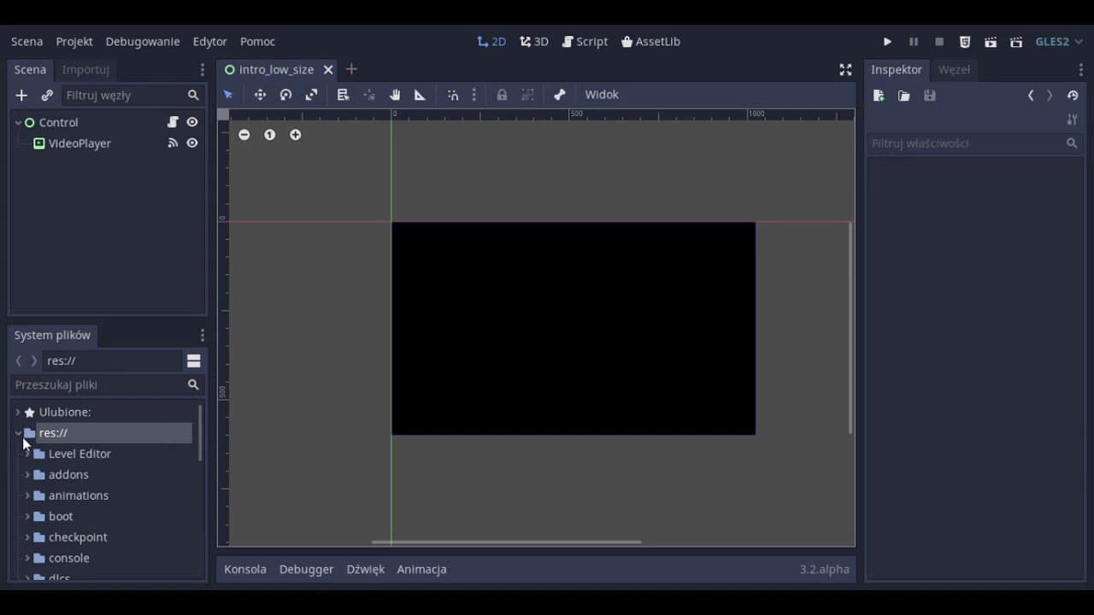
left_click(20, 437)
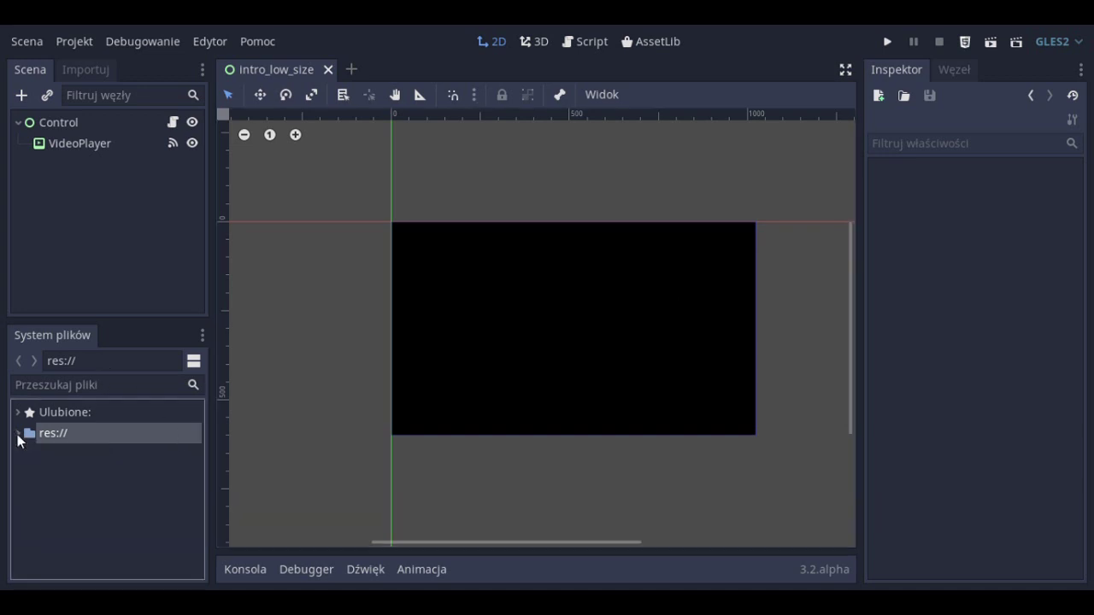
left_click(47, 416)
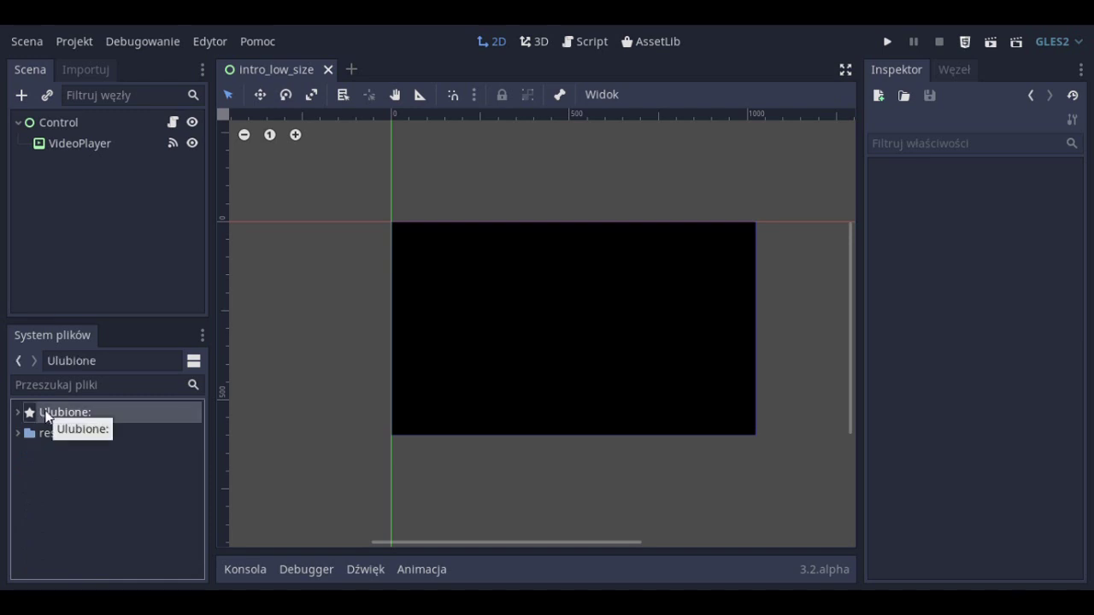
left_click(18, 416)
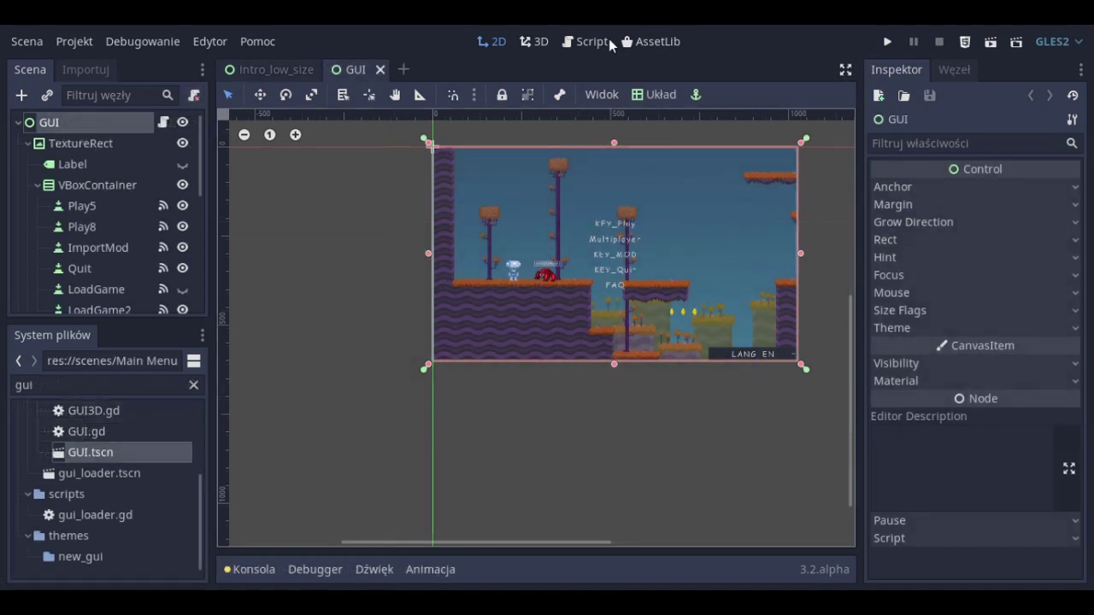
Turn on PopupPanel's visibility, dismiss its popup configuration warning, and select it on the canvas
left_click(607, 43)
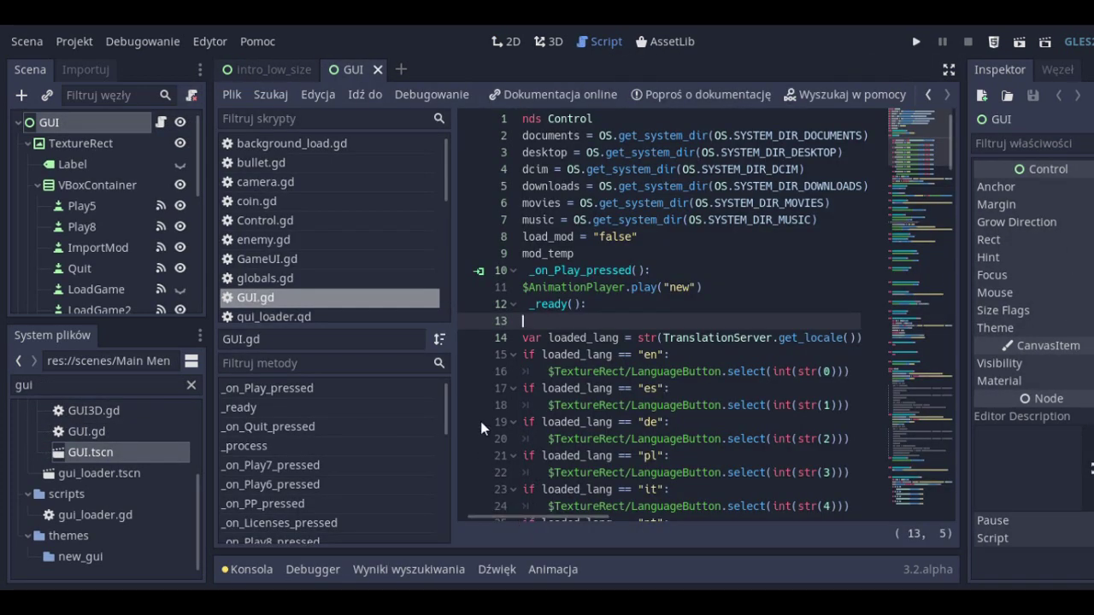
left_click_drag(202, 172, 183, 280)
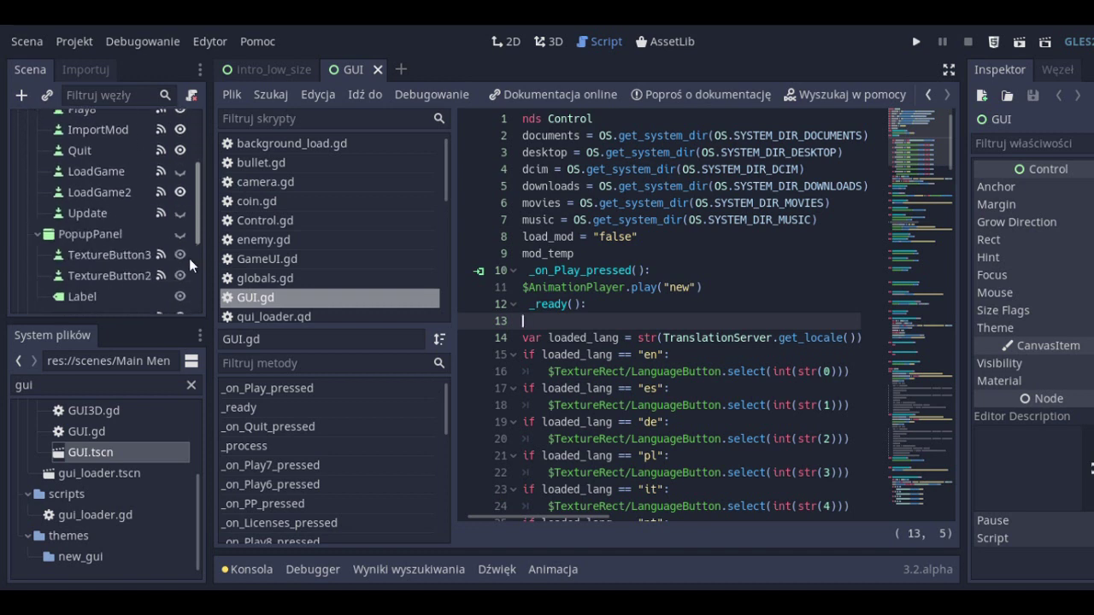
scroll(183, 279, "up", 3)
scroll(182, 249, "up", 2)
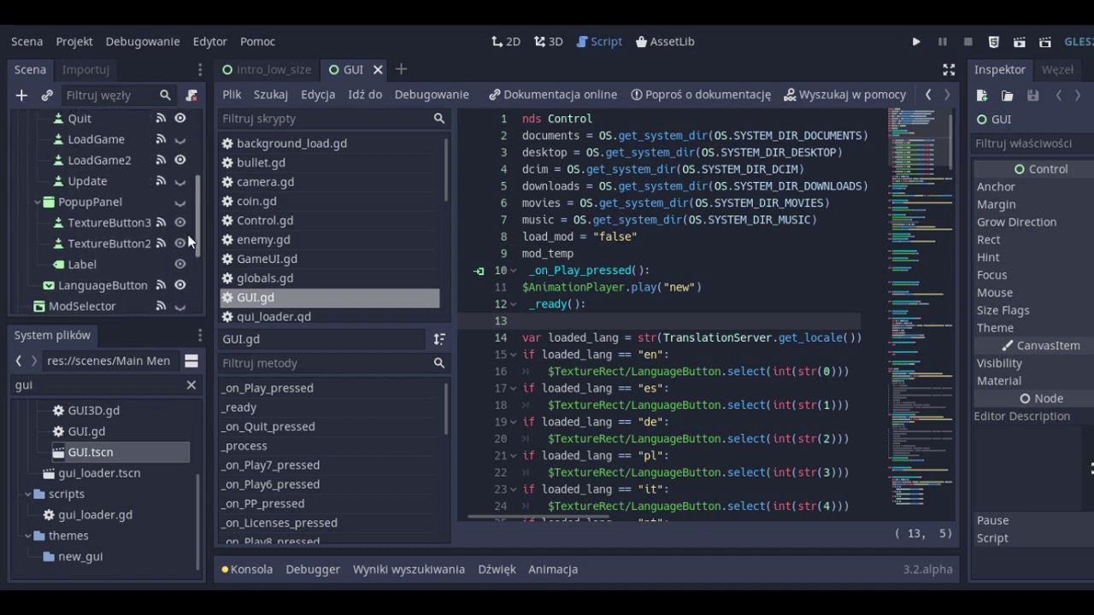
left_click(180, 202)
left_click(155, 201)
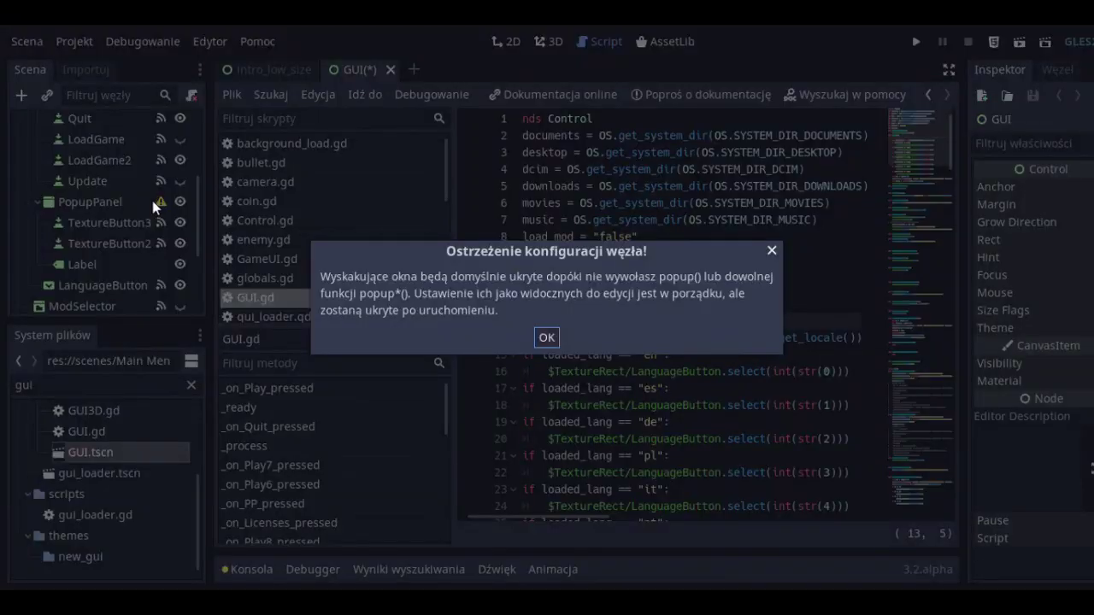
left_click(547, 336)
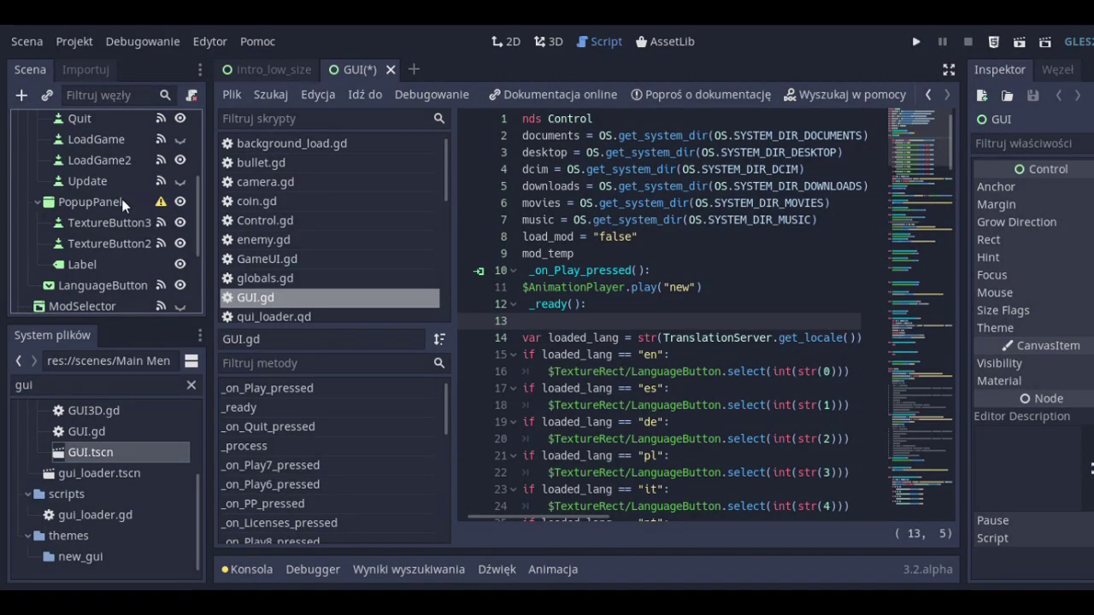
double_click(122, 202)
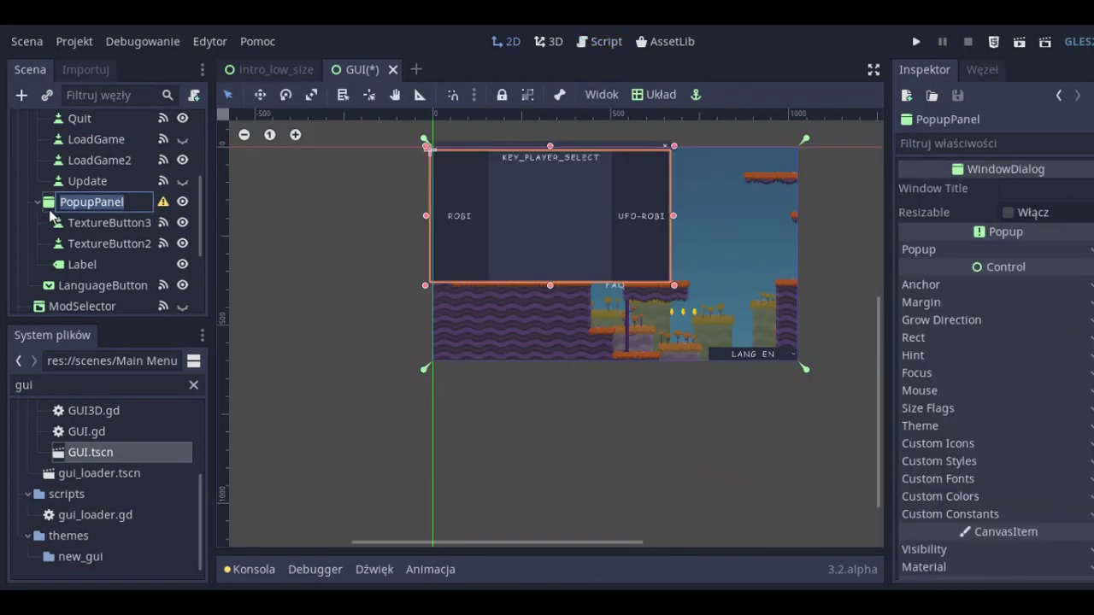
Select the UFO-ROBI button (TextureButton2) and view its pressed() signal connection in the Node tab
key("Return")
left_click(465, 210)
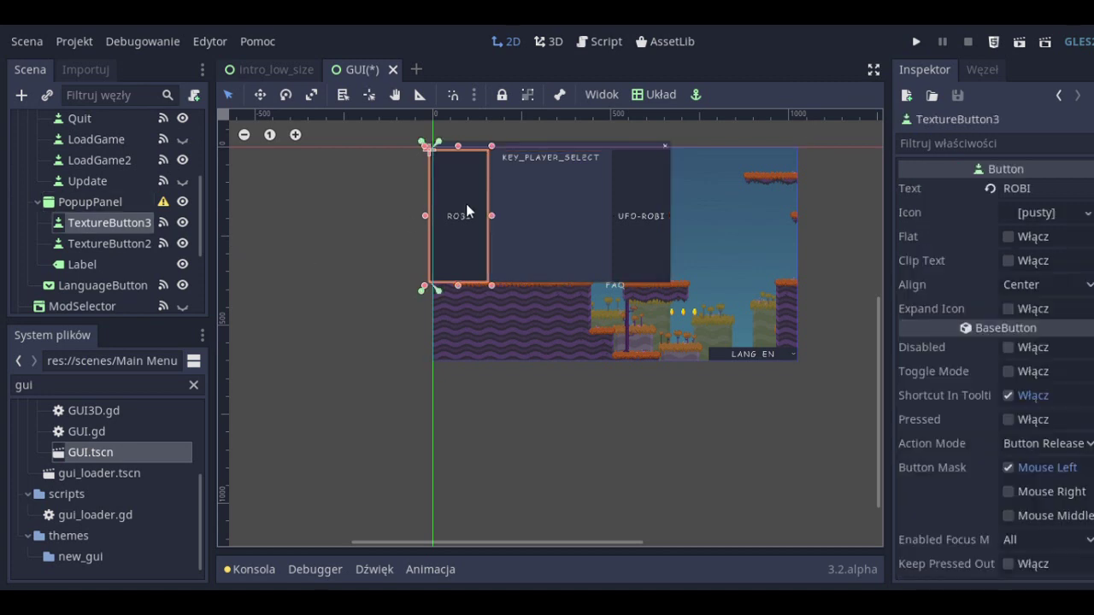
left_click(644, 195)
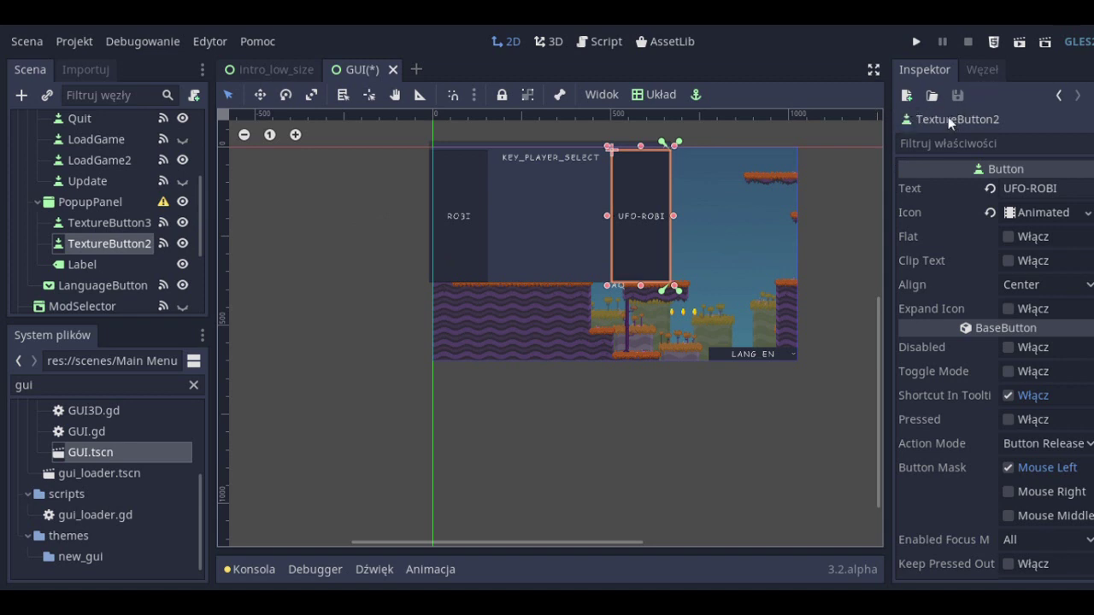
left_click(976, 60)
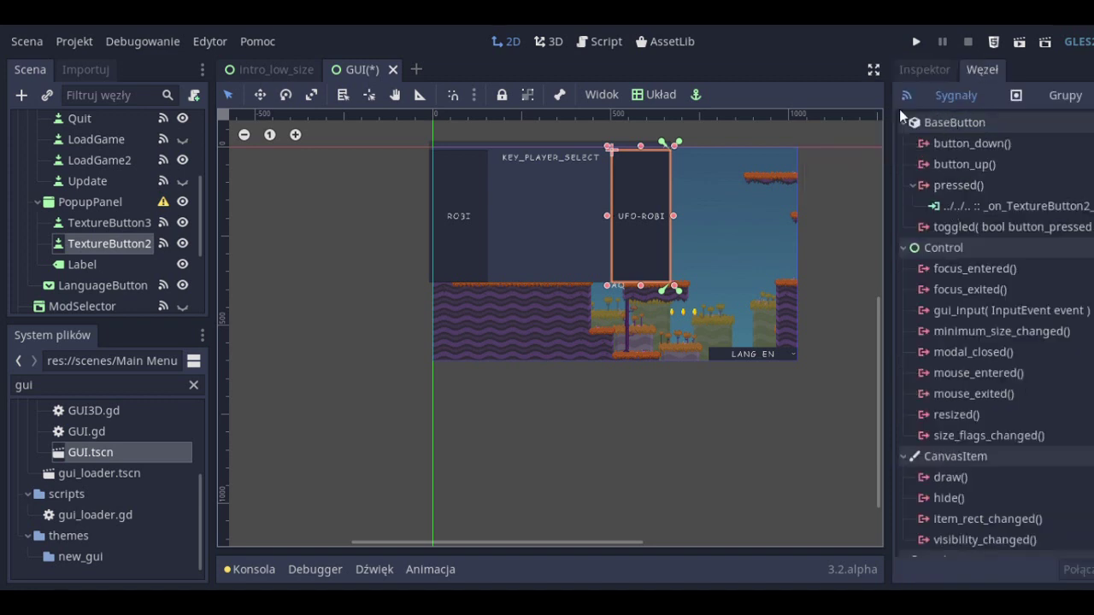
Jump to _on_TextureButton2_pressed in GUI.gd and read its player2 scene path and save code
double_click(969, 208)
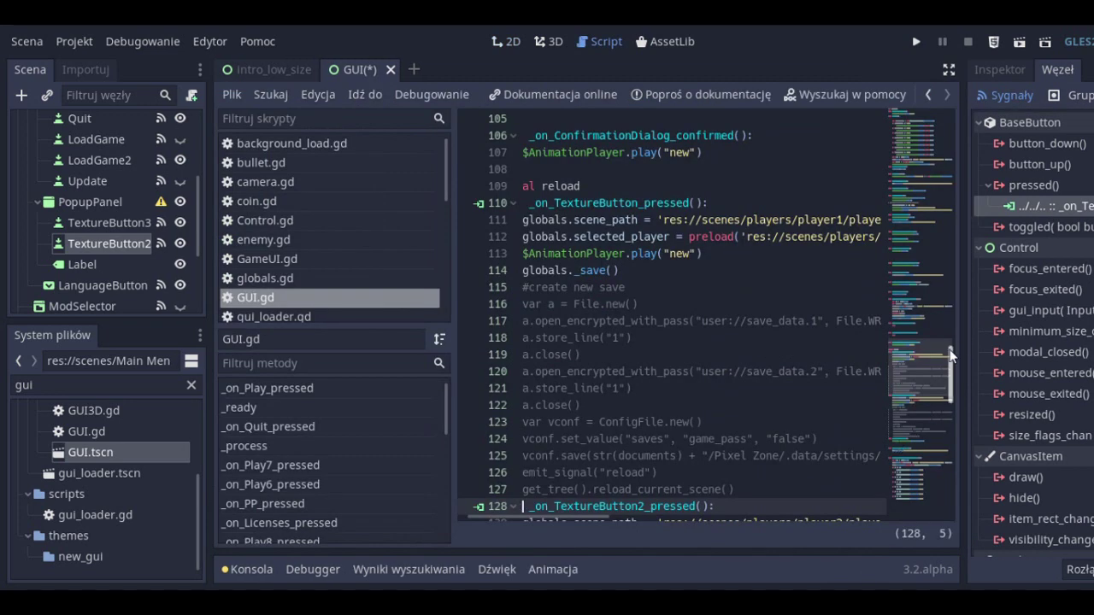
scroll(951, 363, "down", 2)
scroll(951, 363, "down", 2)
scroll(955, 370, "down", 3)
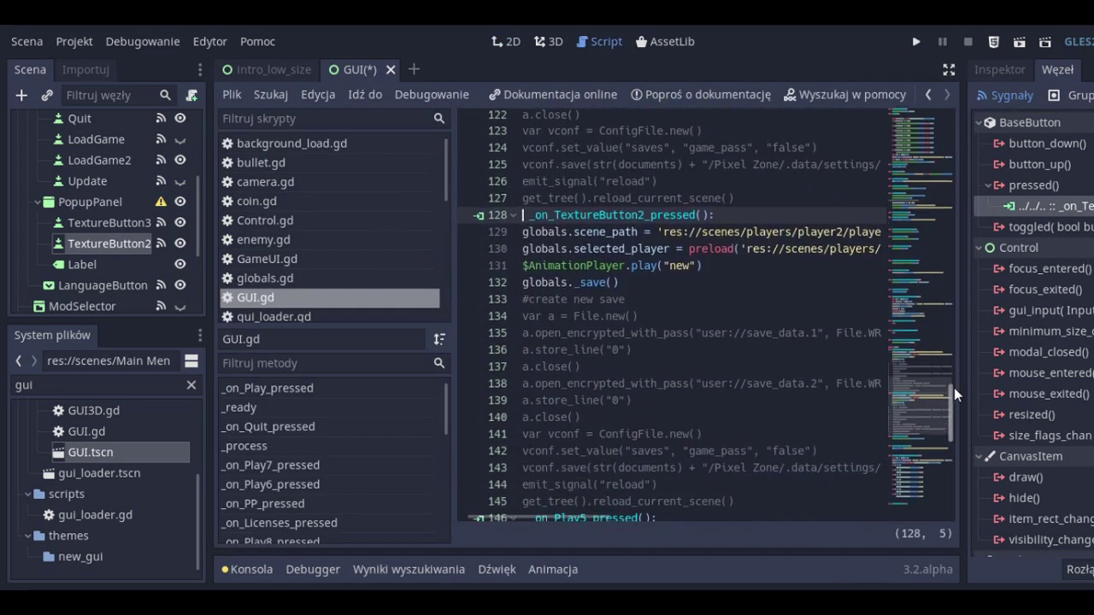
scroll(954, 387, "down", 1)
scroll(943, 396, "up", 4)
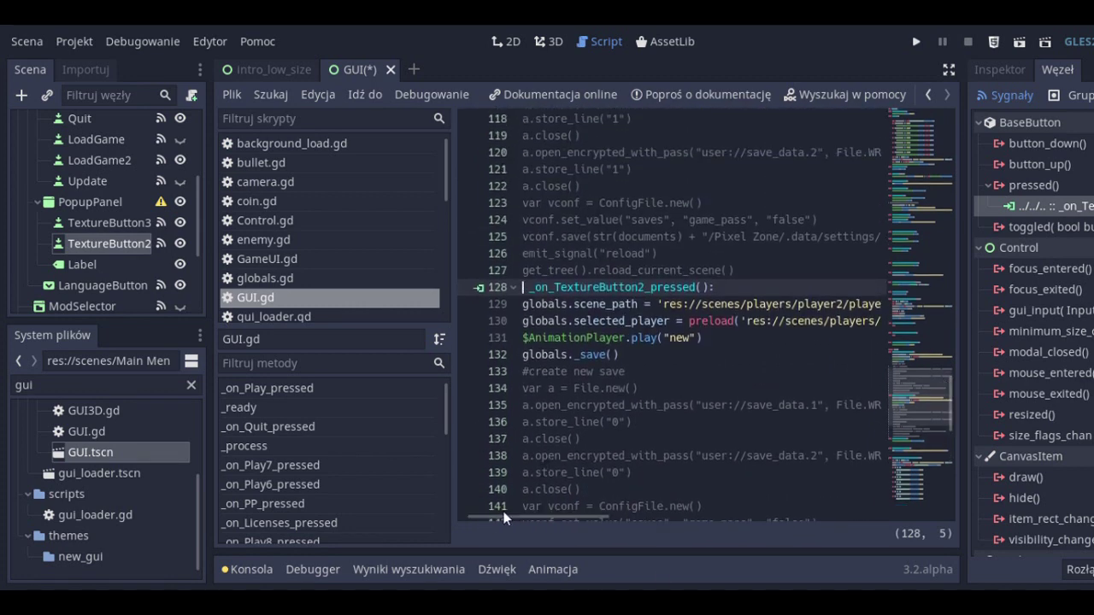
left_click_drag(103, 385, 2, 384)
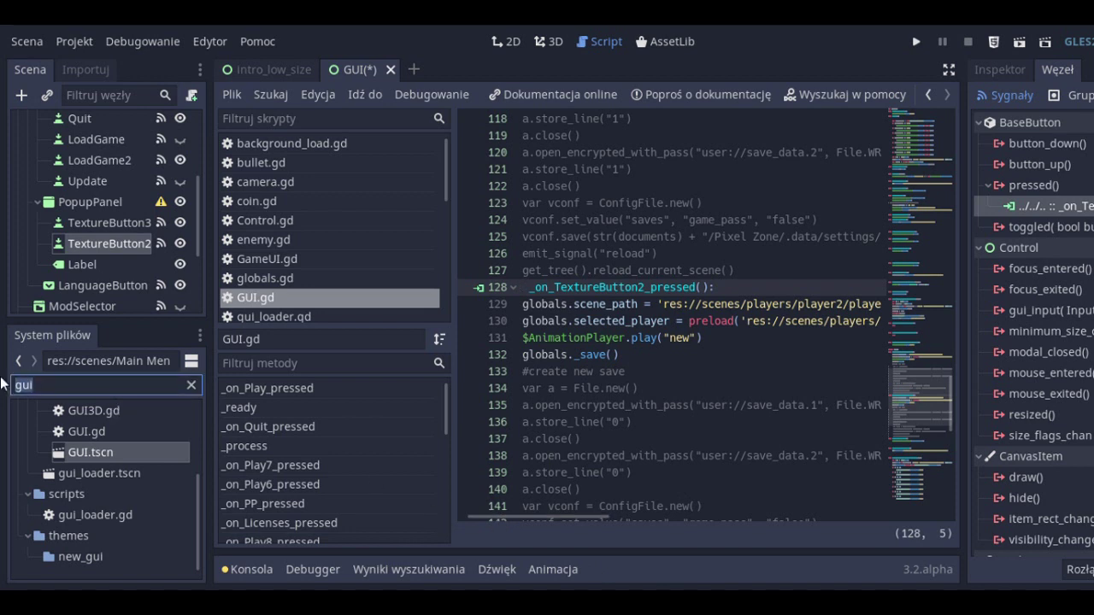
Filter the FileSystem dock for 'global' to locate globals.gd in res://globals
type("globals")
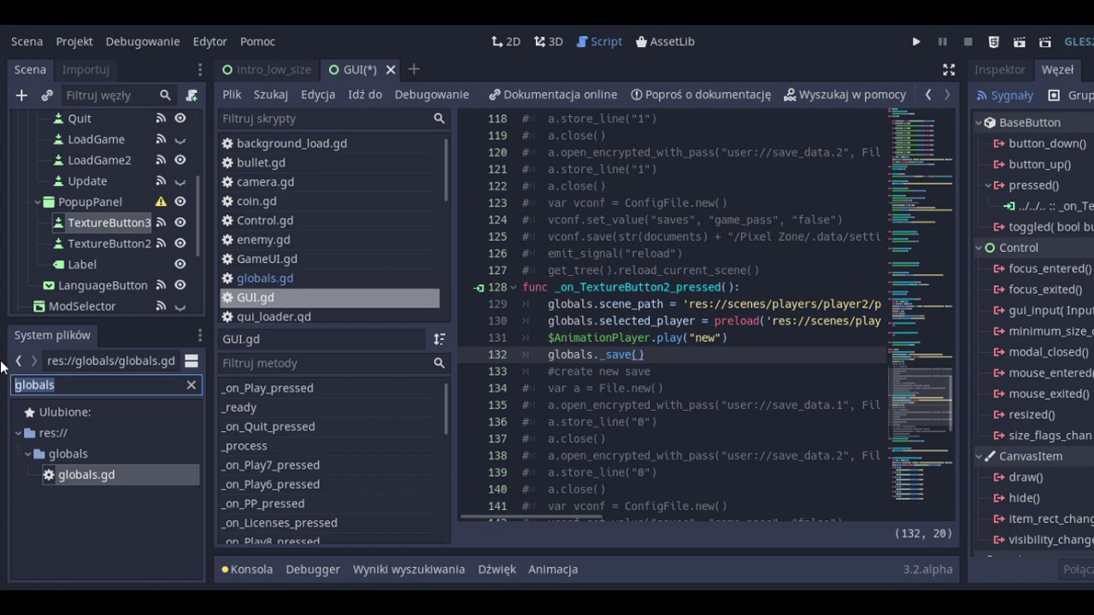
Filter the FileSystem for 'ice' and open ice_03.tscn from scenes/stages/ice_cap_adventure
type("loa")
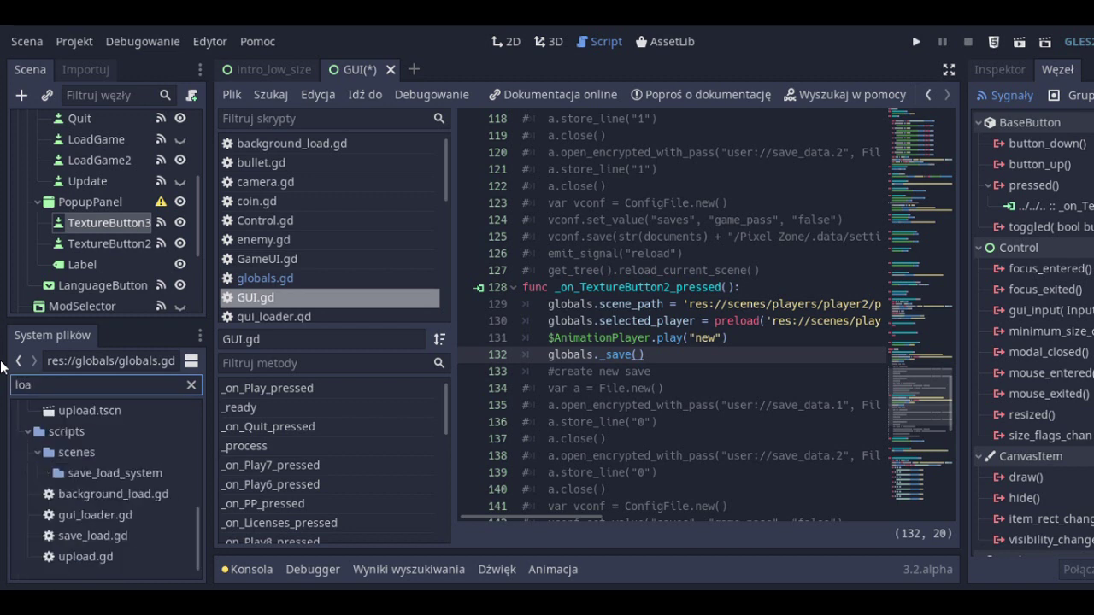
key("BackSpace")
key("BackSpace")
key("BackSpace")
type("ice")
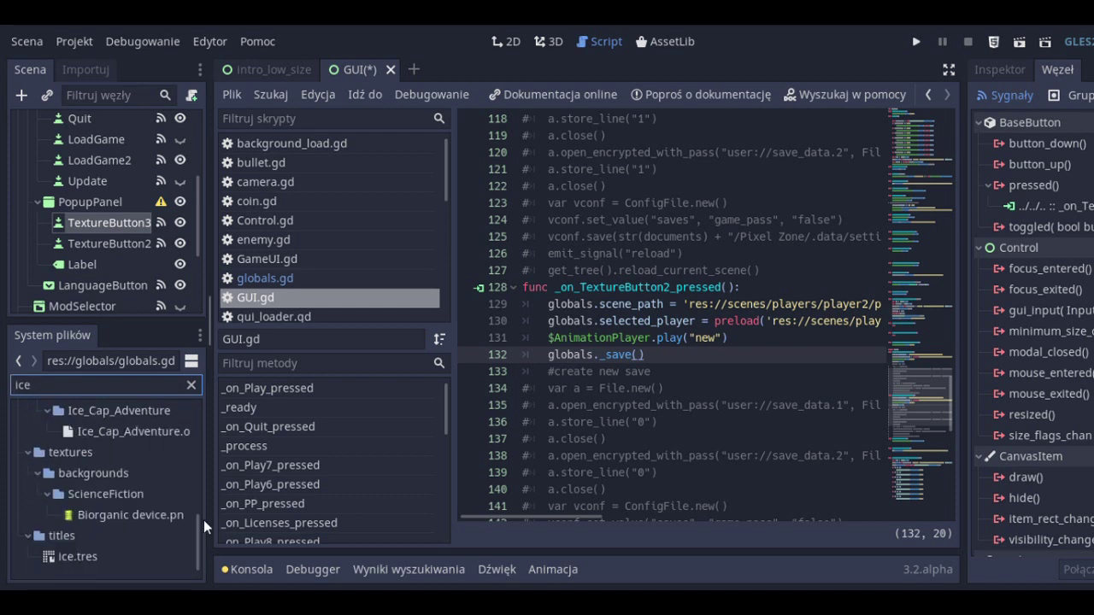
scroll(195, 520, "up", 5)
left_click(115, 501)
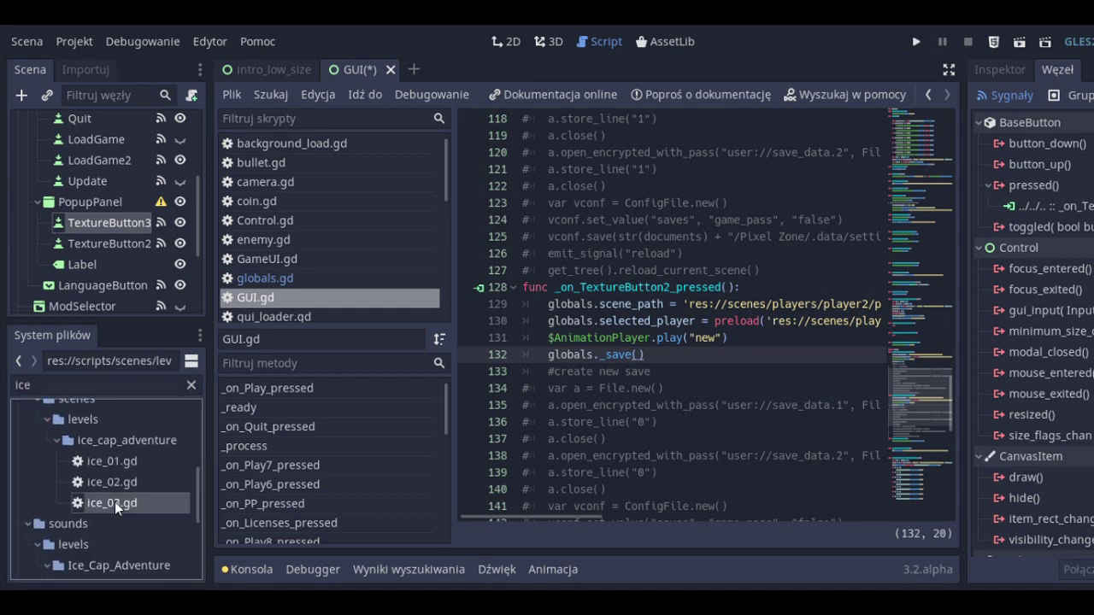
scroll(193, 456, "up", 3)
left_click(134, 464)
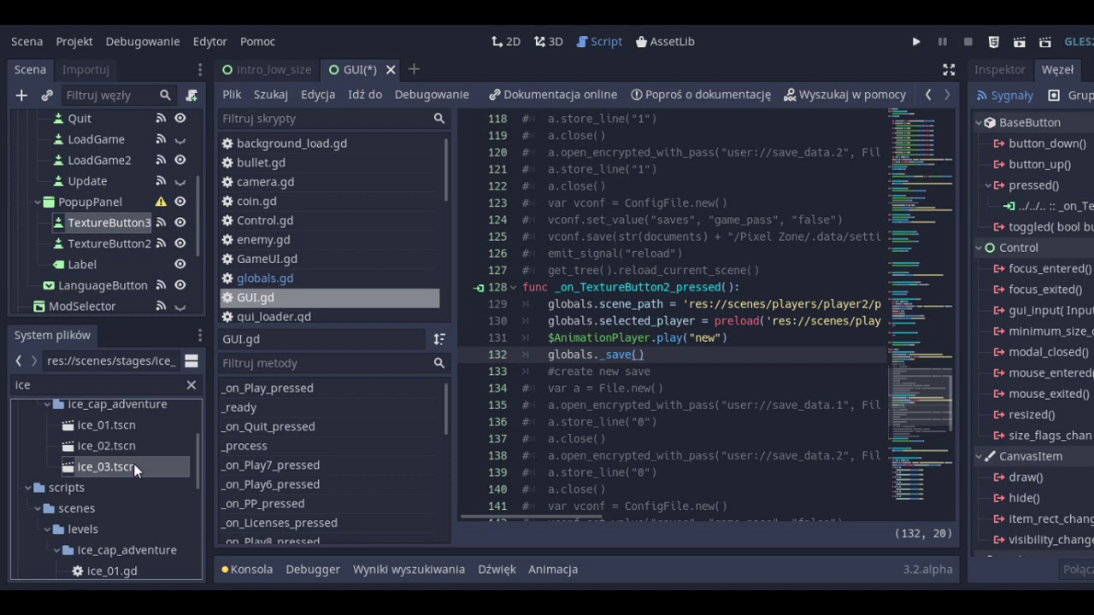
double_click(133, 467)
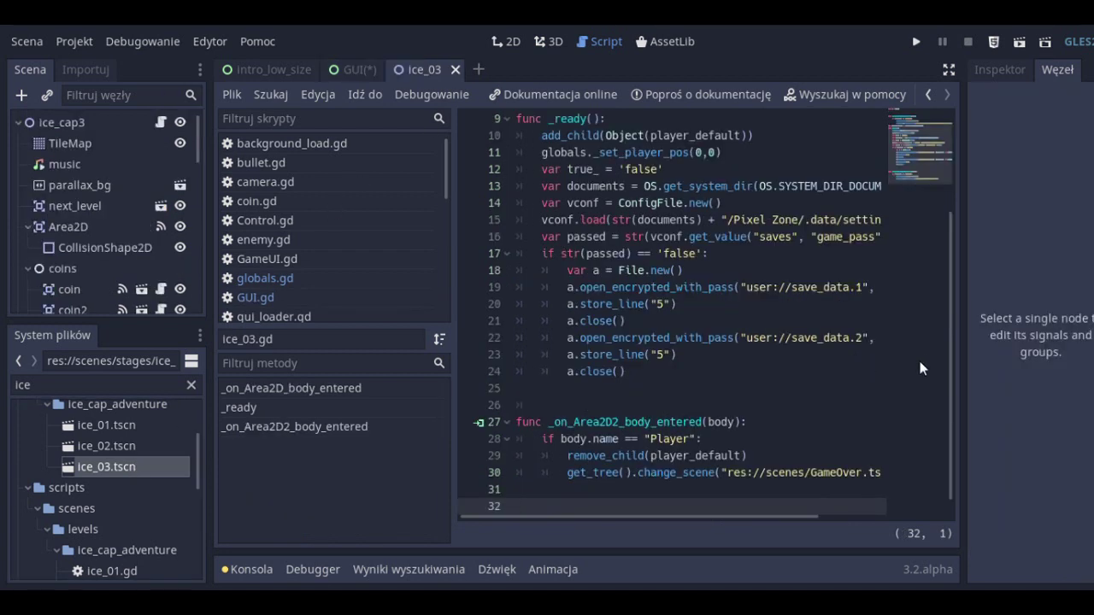
Scroll ice_03.gd up to line 1, where player_default comes from globals.selected_player
left_click_drag(946, 342, 946, 230)
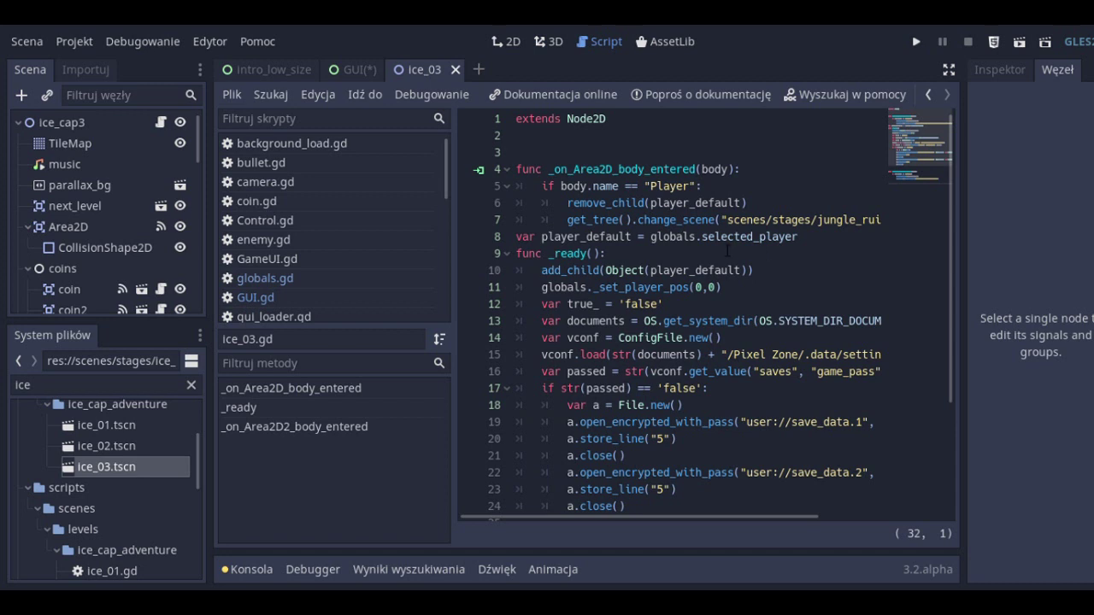
left_click_drag(701, 236, 800, 238)
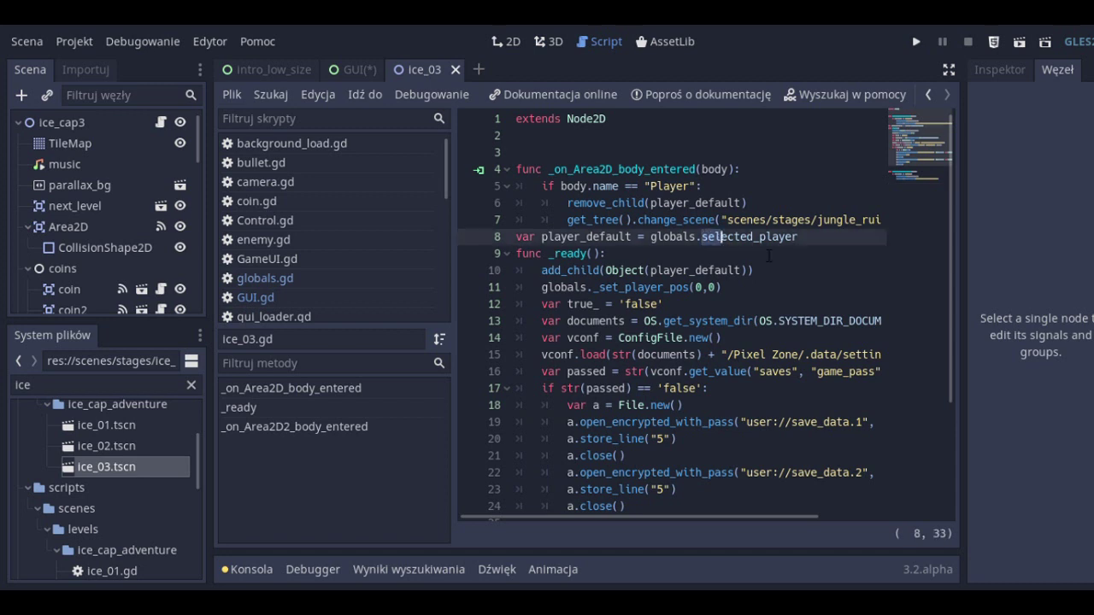
left_click(822, 242)
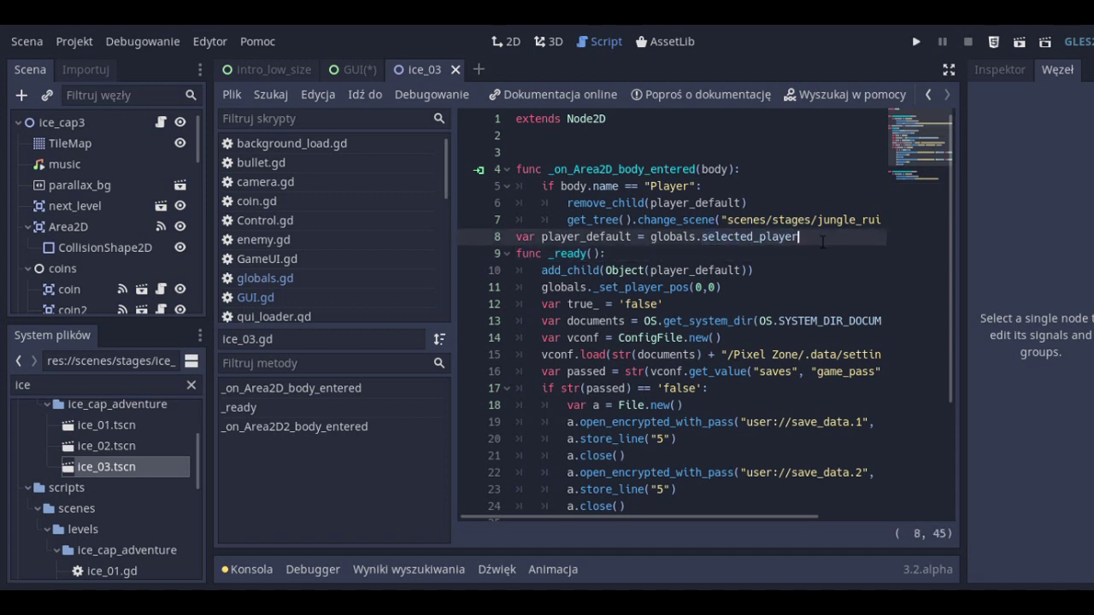